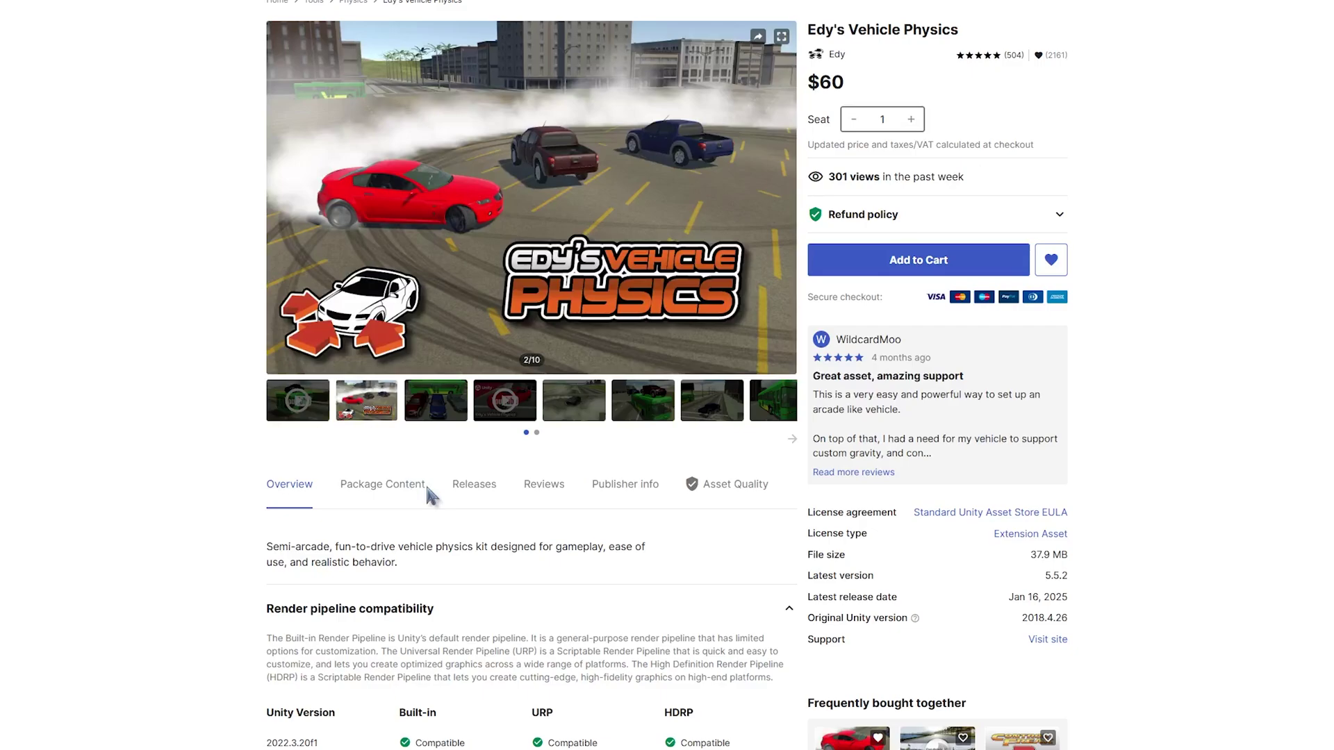
# Browse through the Edy's Vehicle Physics gallery screenshots
pyautogui.click(443, 412)
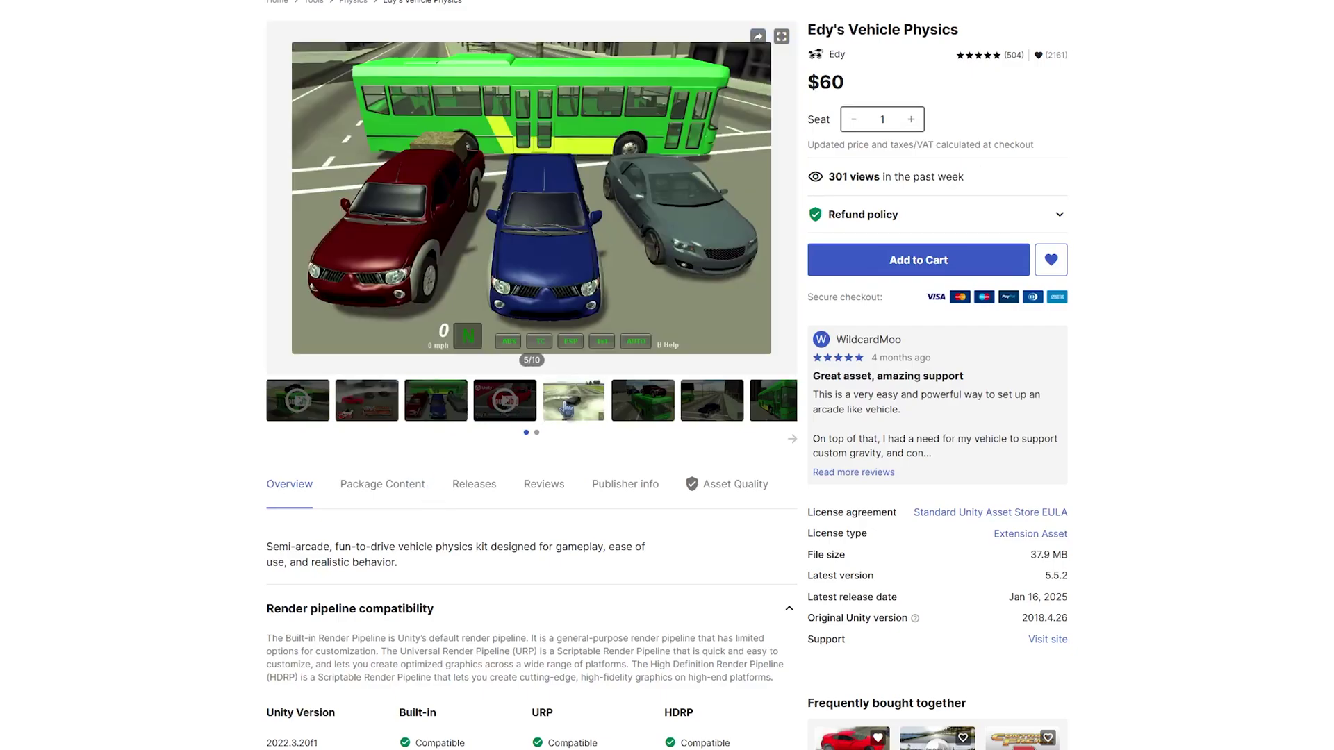
pyautogui.click(633, 410)
pyautogui.click(700, 401)
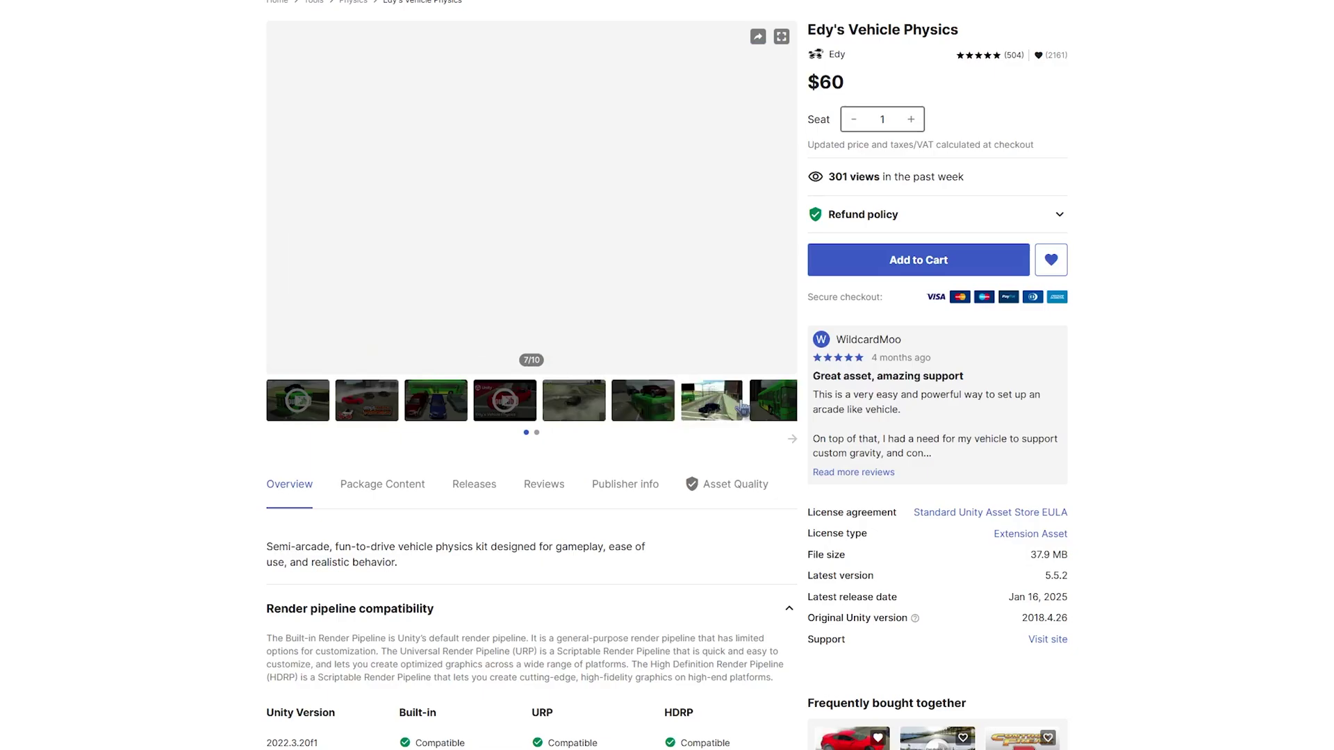
pyautogui.click(760, 417)
# Open the asset's Reviews tab and scroll through the user reviews
pyautogui.click(544, 484)
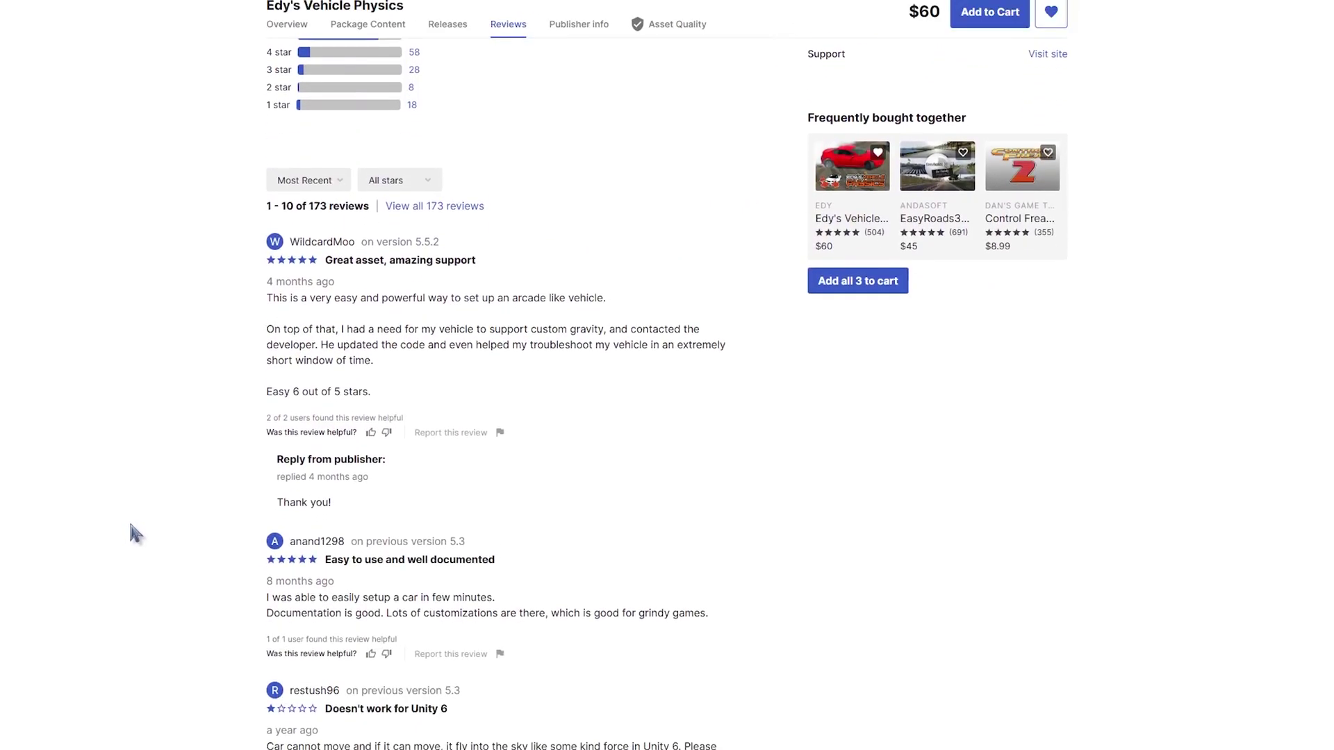
pyautogui.scroll(-5, 132, 534)
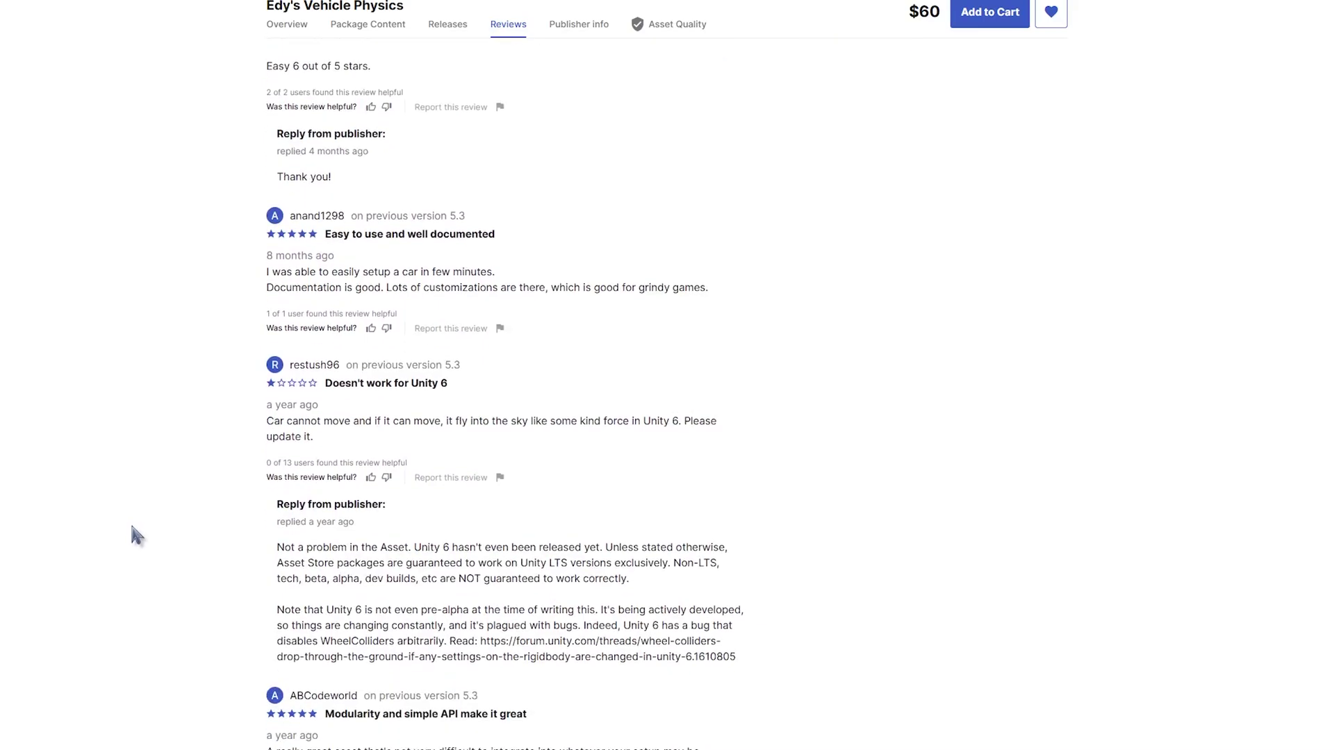
pyautogui.scroll(-7, 134, 535)
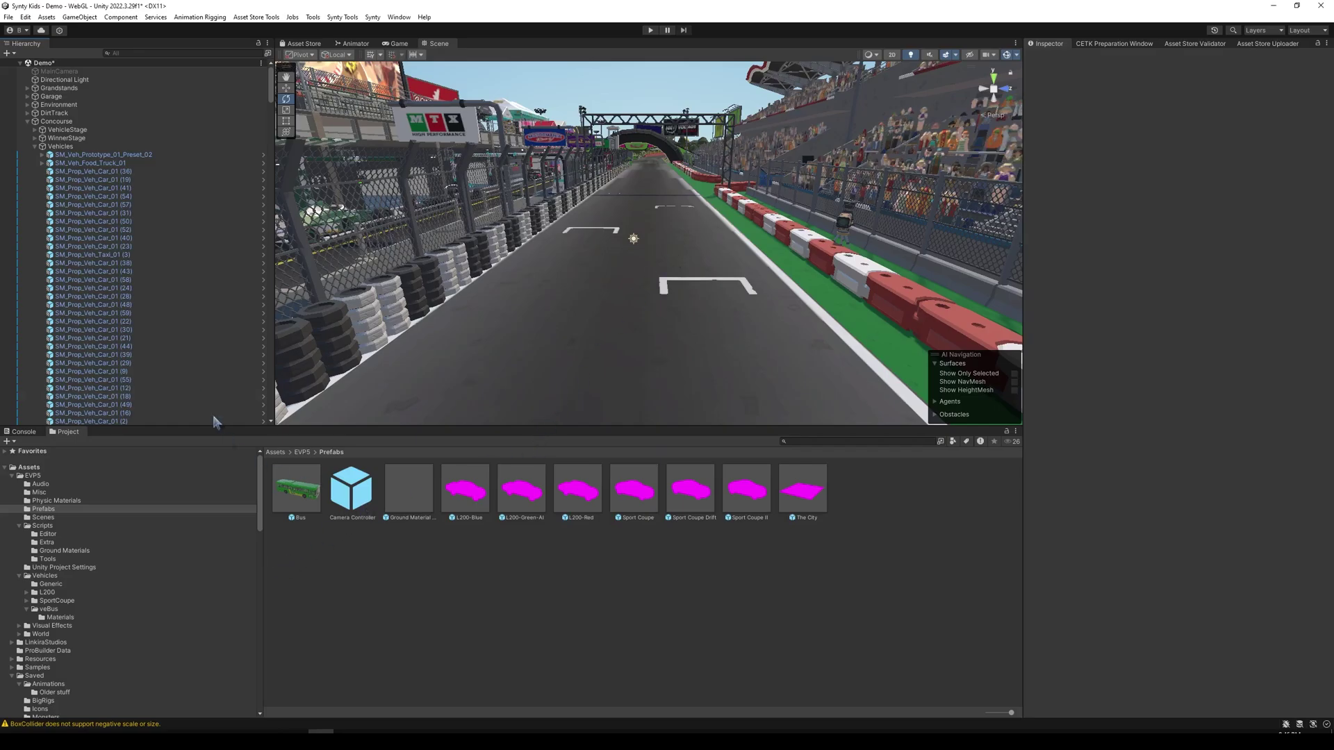
# Collapse Concourse and drag the Camera Controller prefab from Assets/EVPS/Prefabs into the Hierarchy
pyautogui.click(27, 122)
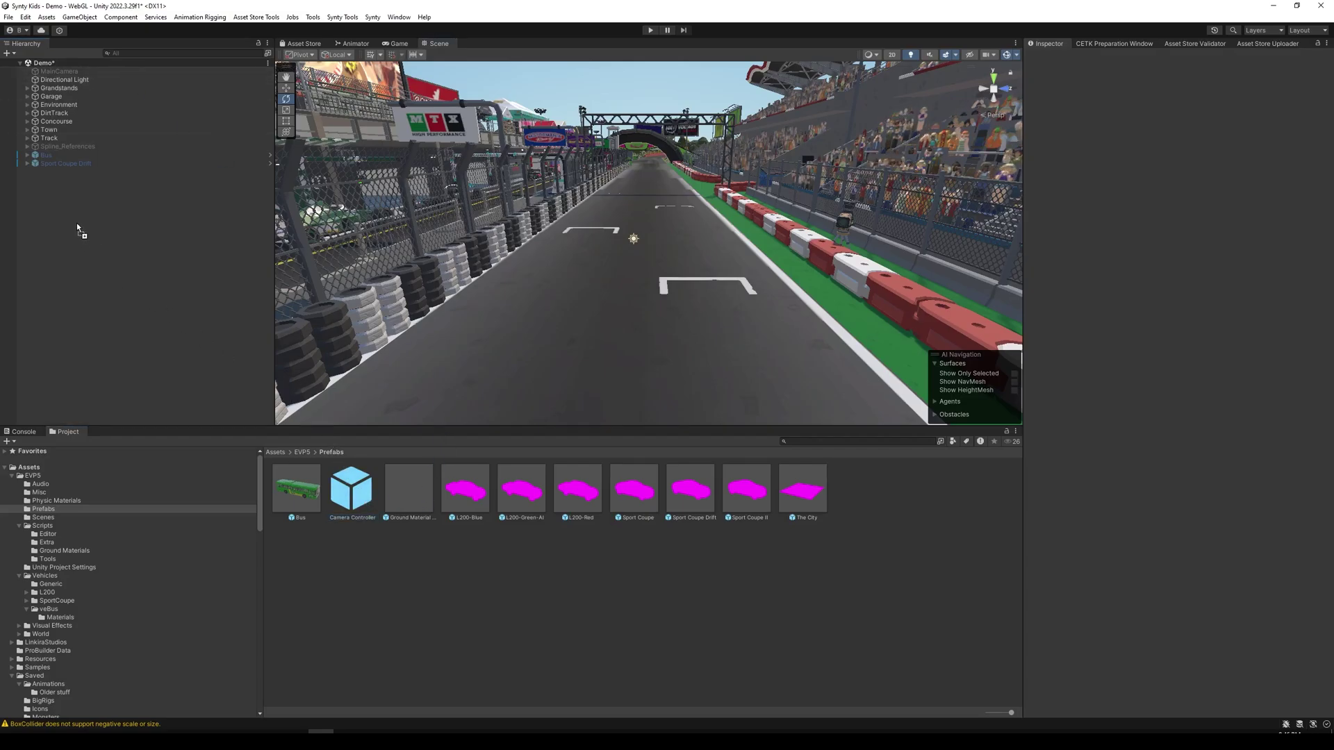
pyautogui.moveTo(78, 230); pyautogui.dragTo(80, 230)
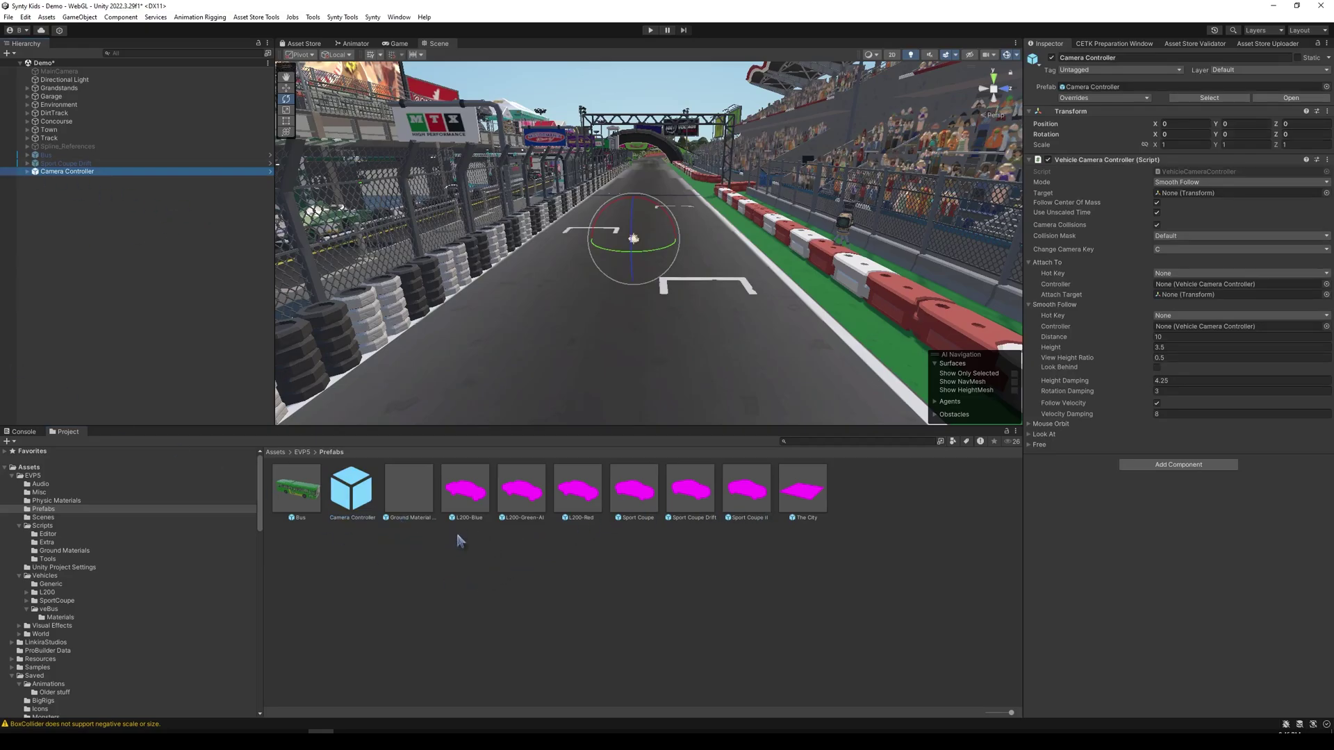
# Place the Sport Coupe prefab on the track, rotate it -90.597° on Y, and focus on it
pyautogui.moveTo(542, 434); pyautogui.dragTo(633, 236)
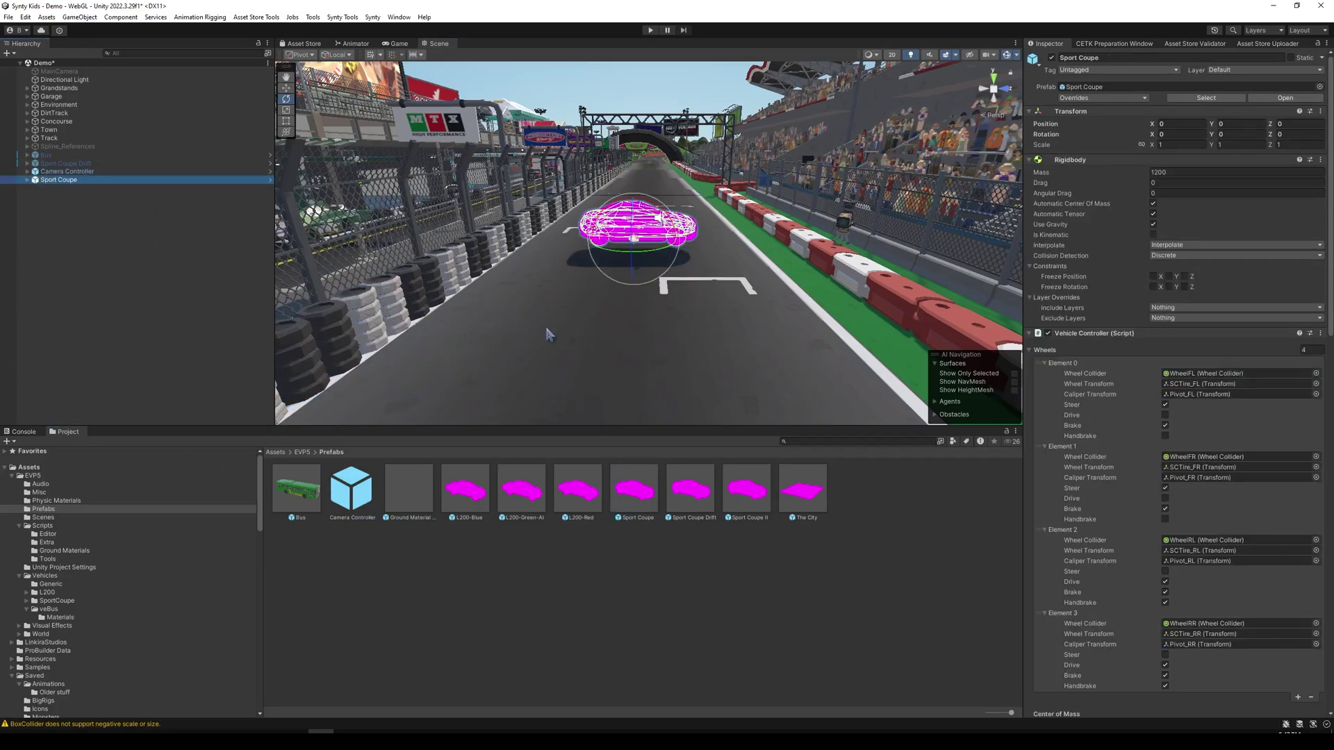
pyautogui.moveTo(594, 280); pyautogui.dragTo(721, 292)
pyautogui.press('f')
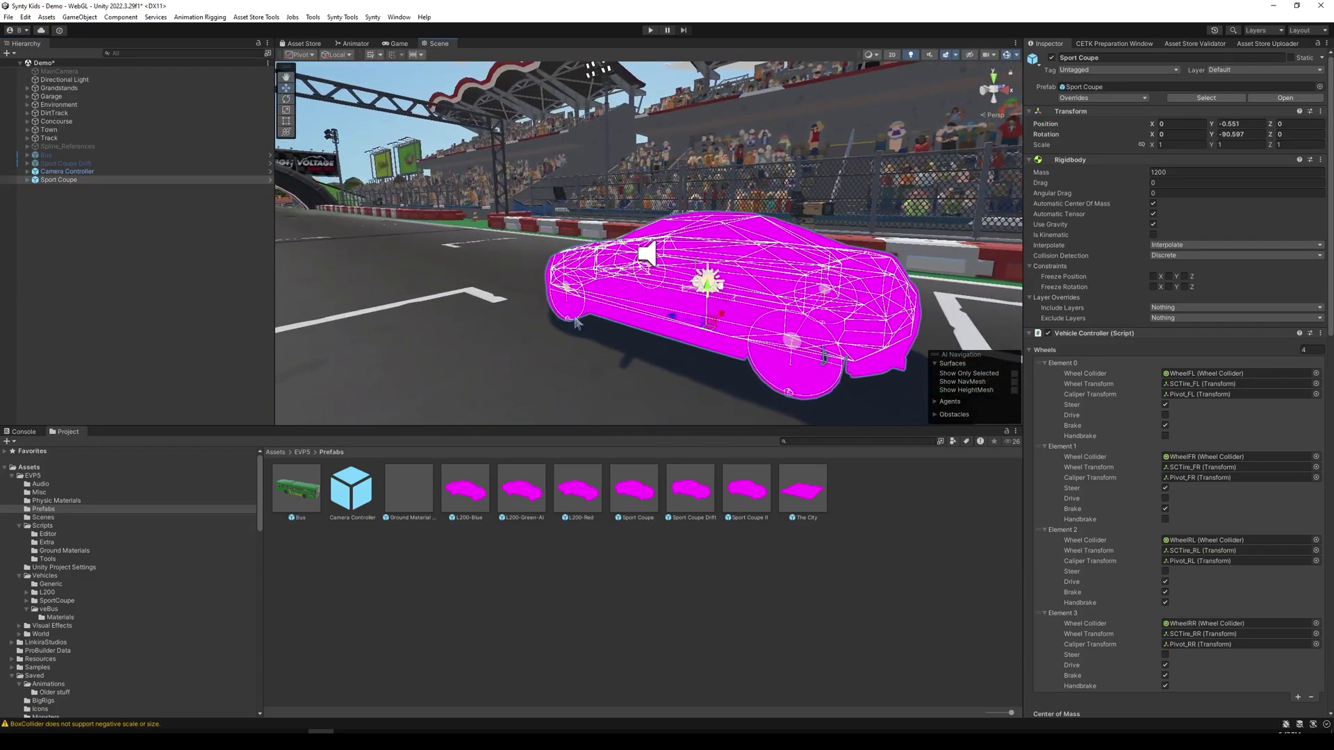
# Delete the Sport Coupe's sportCoupe body mesh child and select its colider child
pyautogui.click(27, 180)
pyautogui.click(80, 197)
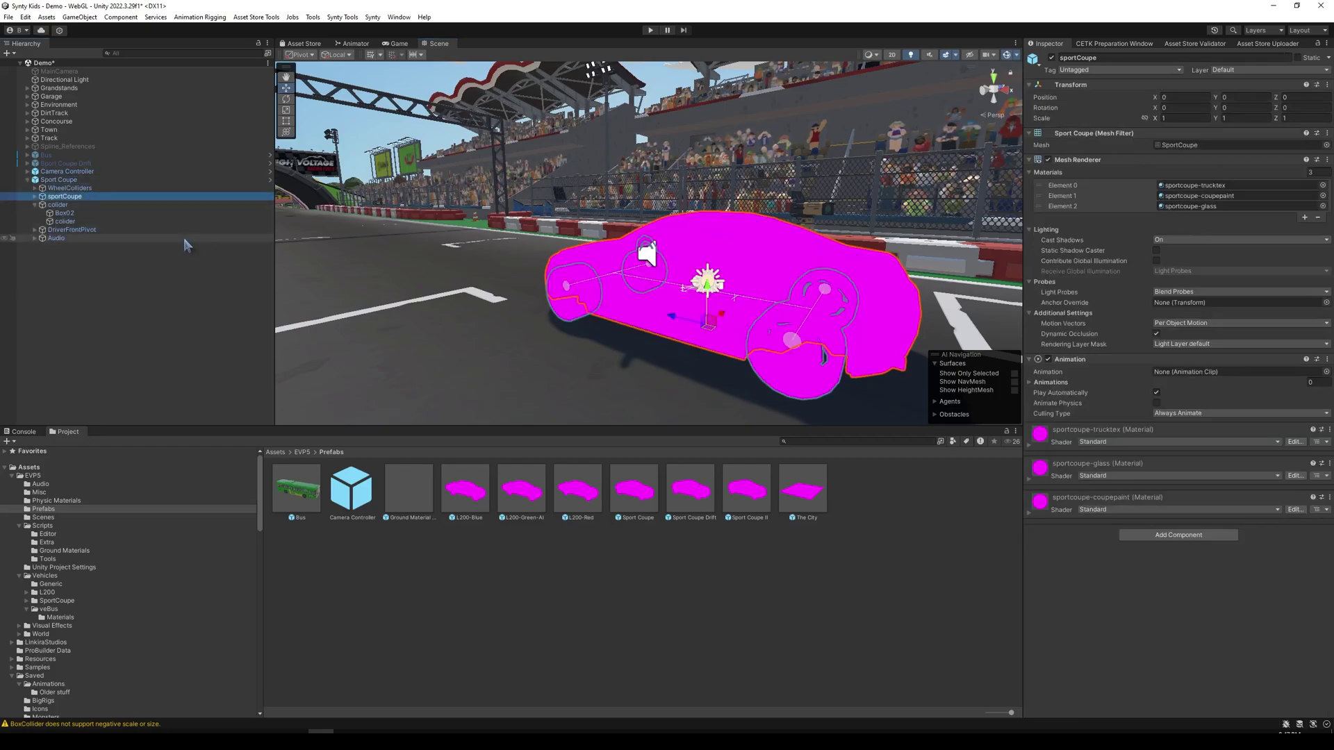
pyautogui.press('Delete')
pyautogui.click(116, 199)
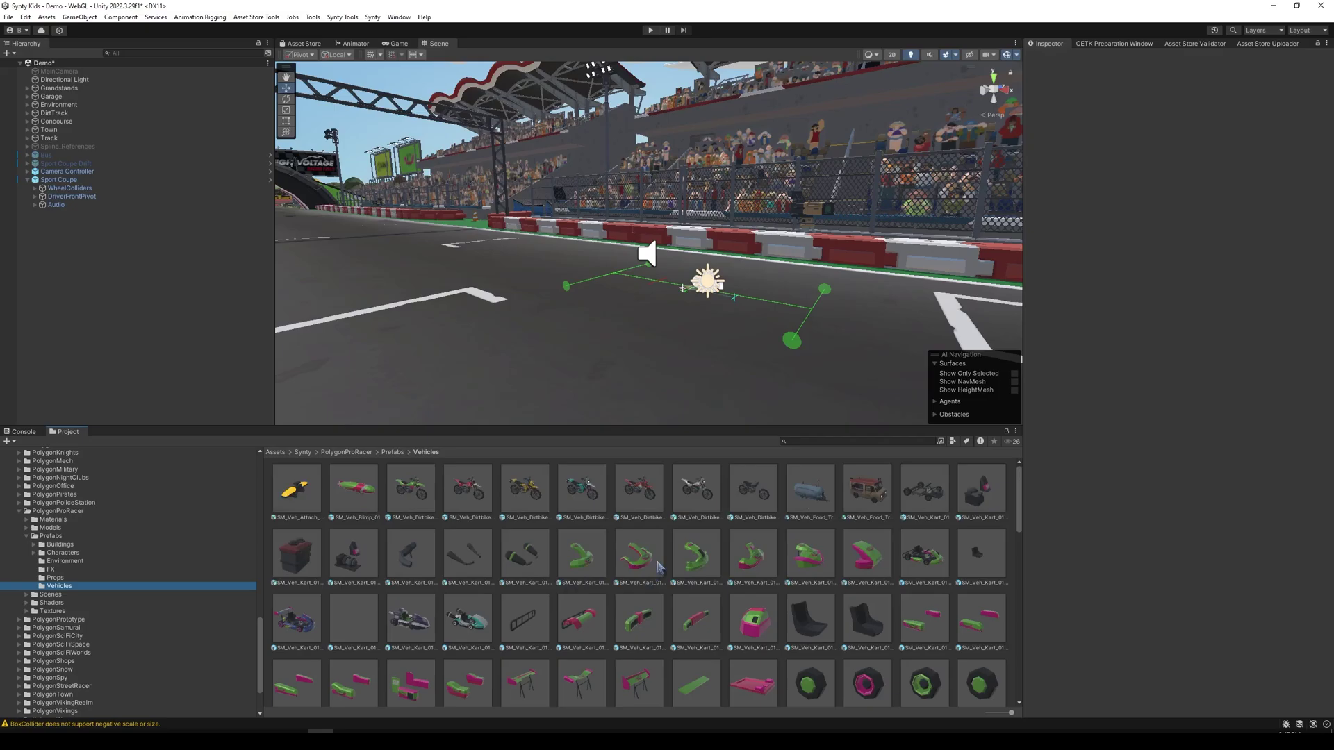
# Nest SM_Veh_Pace_Car_01 from PolygonProRacer/Prefabs/Vehicles inside the Sport Coupe
pyautogui.scroll(-1, 715, 559)
pyautogui.scroll(-2, 782, 551)
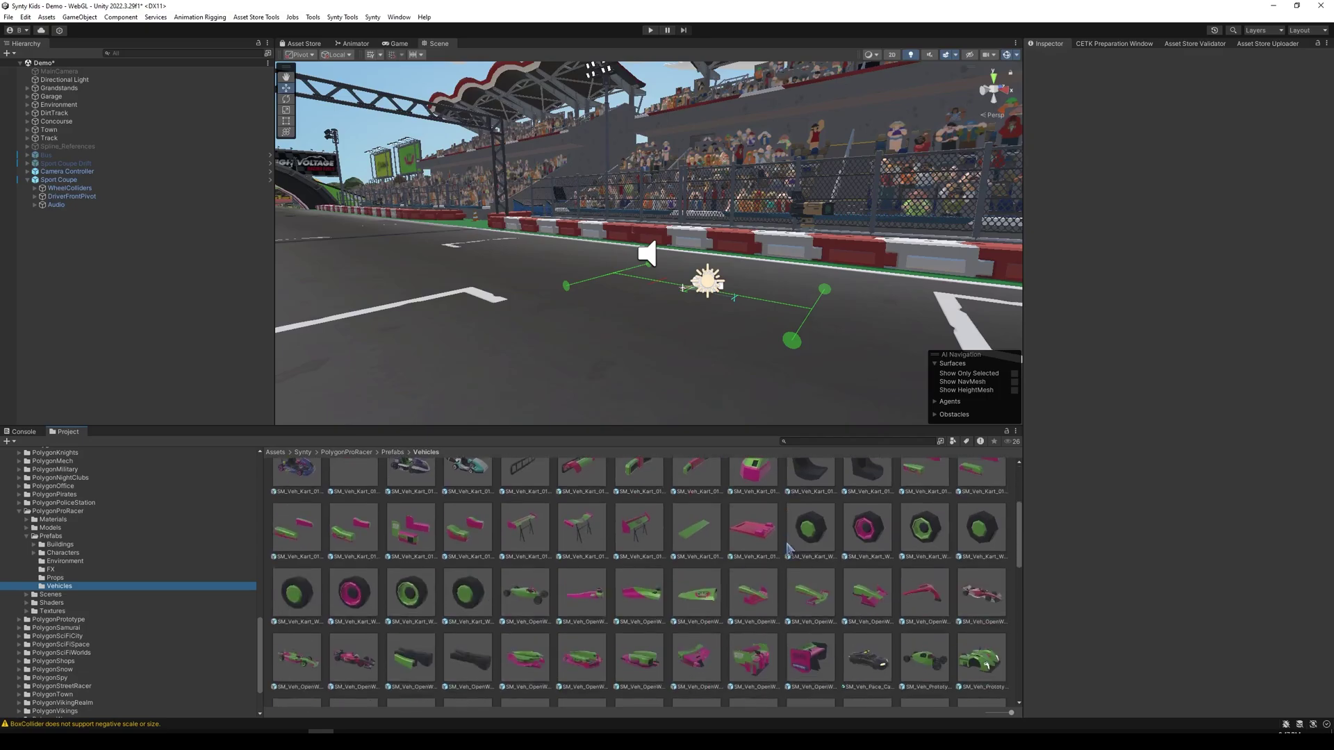
pyautogui.scroll(-2, 757, 572)
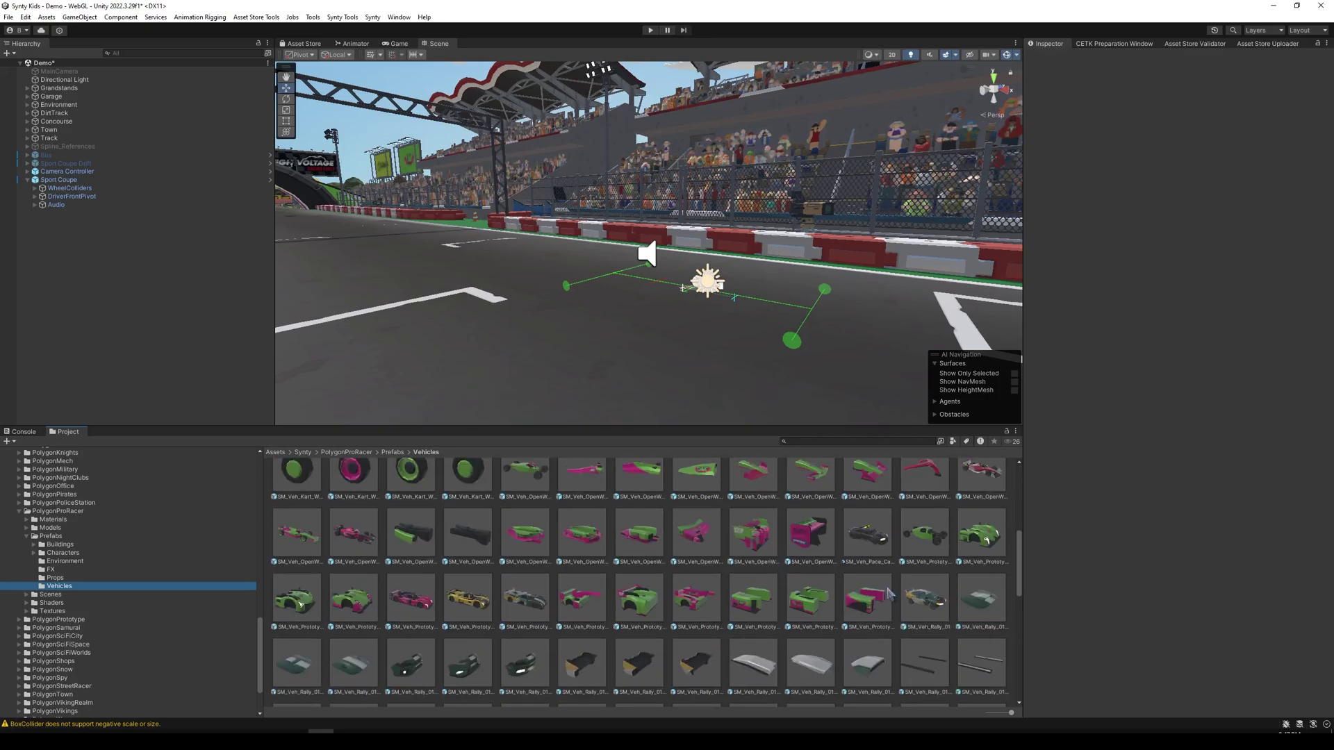
pyautogui.moveTo(674, 402); pyautogui.dragTo(66, 182)
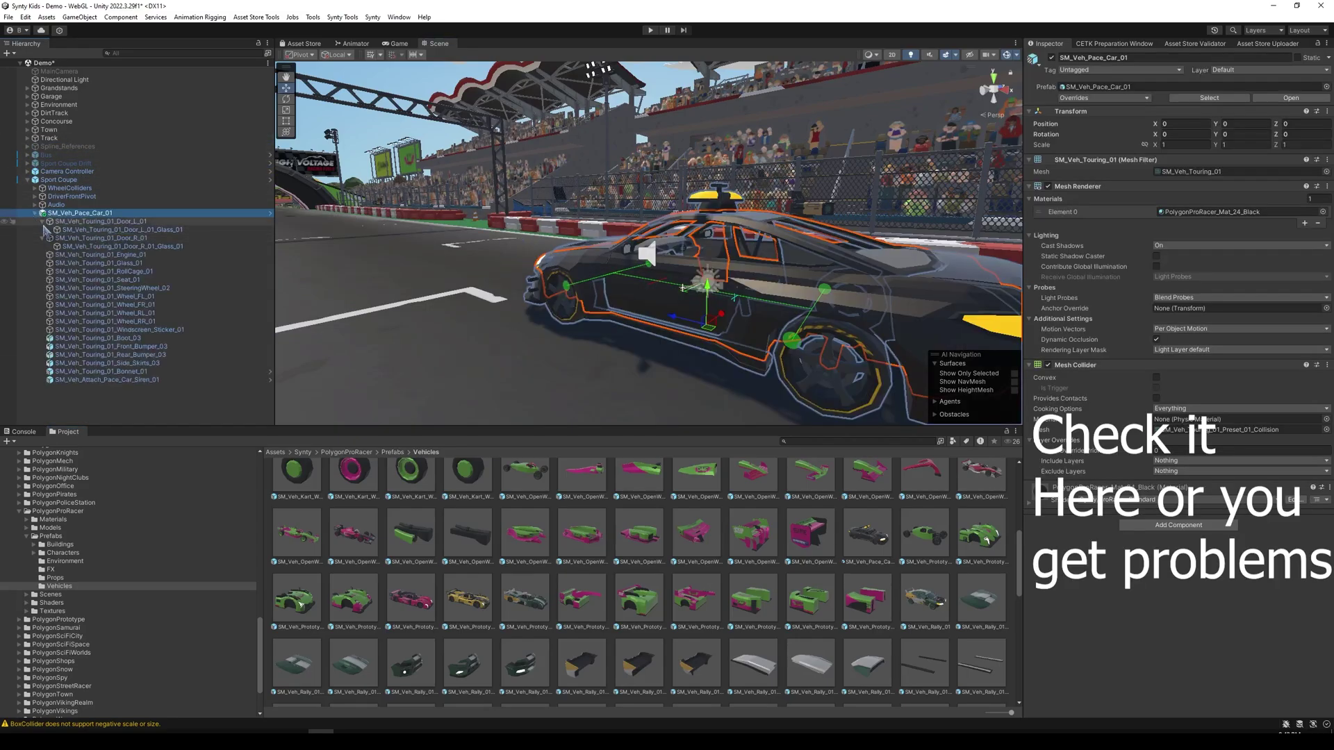
# Expand the four WheelColliders, check the front-left one, then reselect Sport Coupe
pyautogui.click(42, 222)
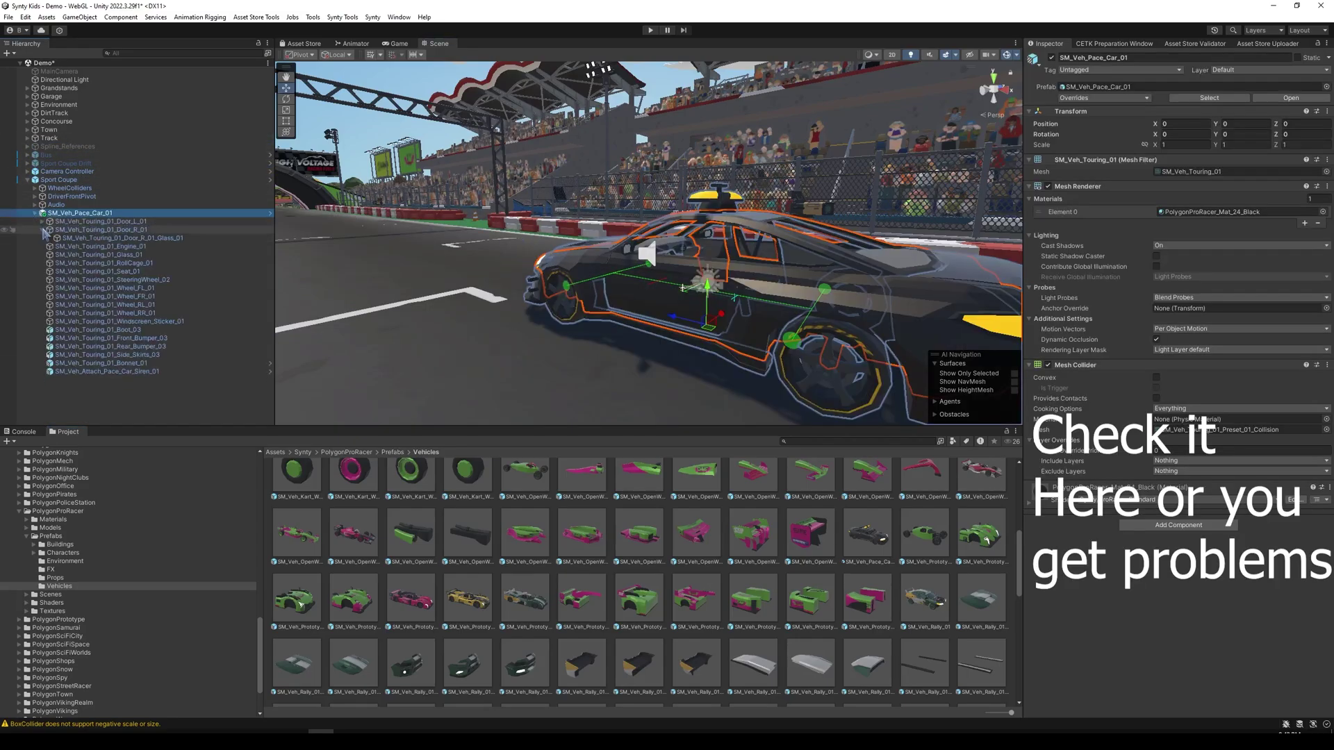
pyautogui.click(35, 189)
pyautogui.click(77, 197)
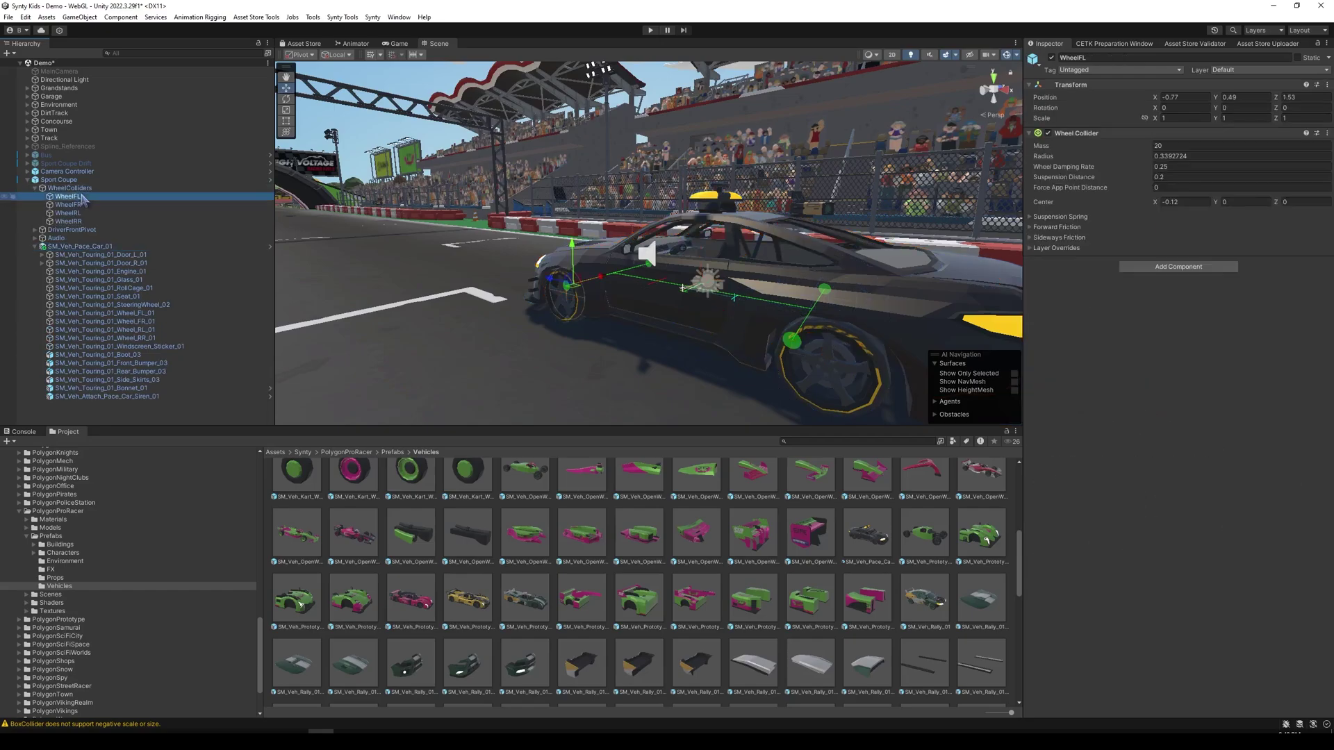
pyautogui.click(78, 181)
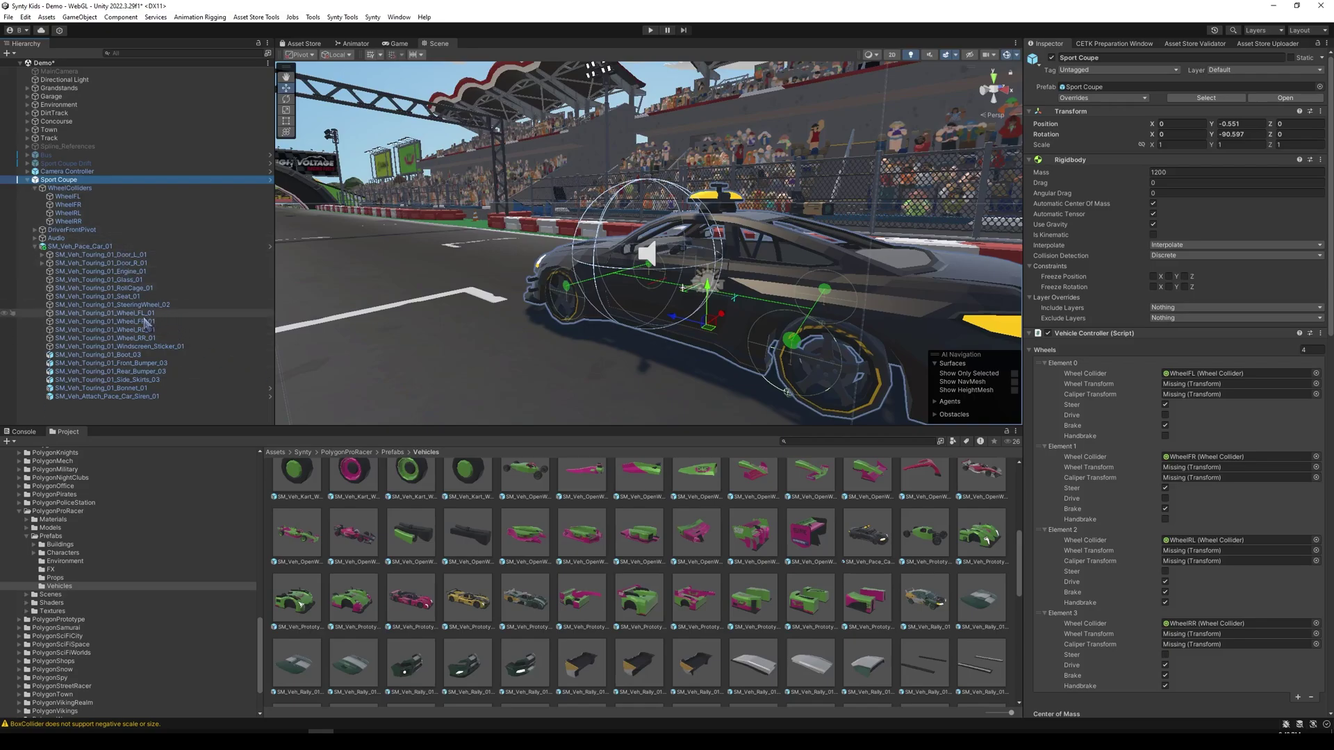
# Assign SM_Veh_Touring_01_Wheel FL, FR, RL and RR meshes to Wheel Transforms of Elements 0–3
pyautogui.scroll(-4, 1196, 321)
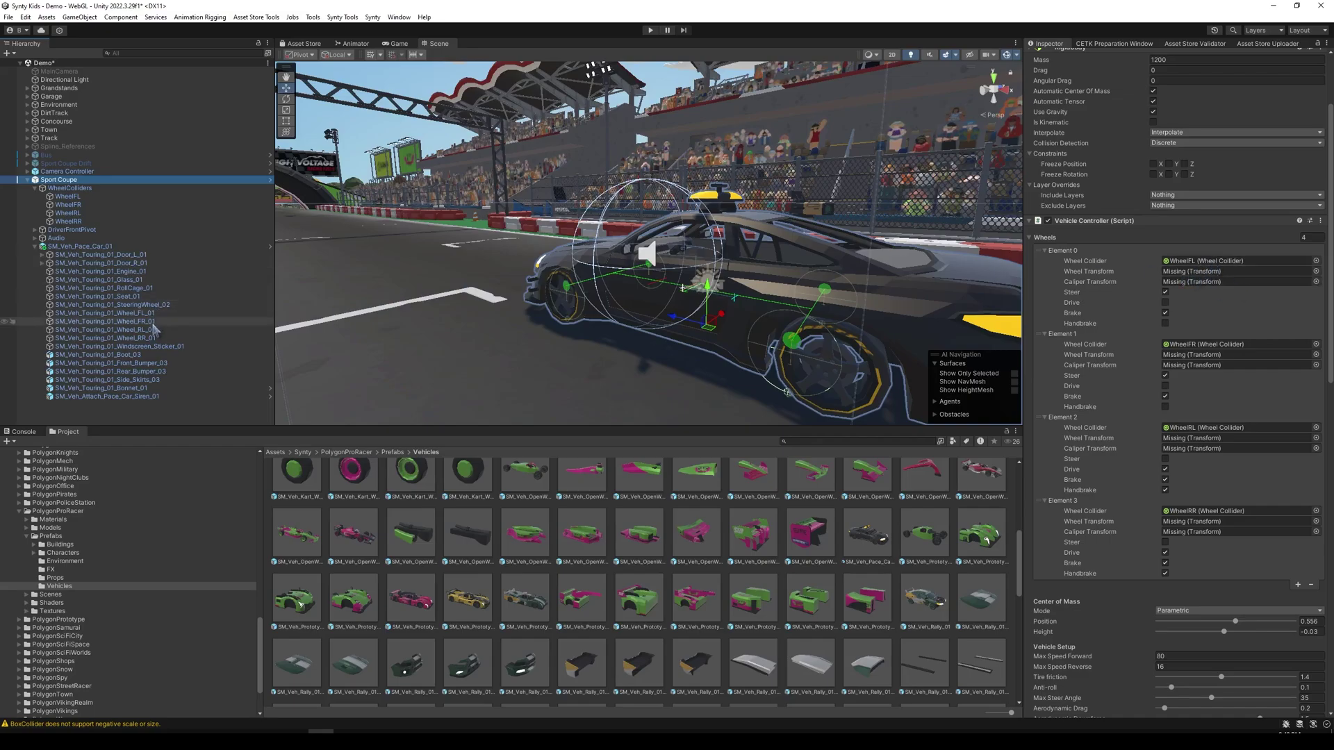
pyautogui.moveTo(145, 314); pyautogui.dragTo(1237, 271)
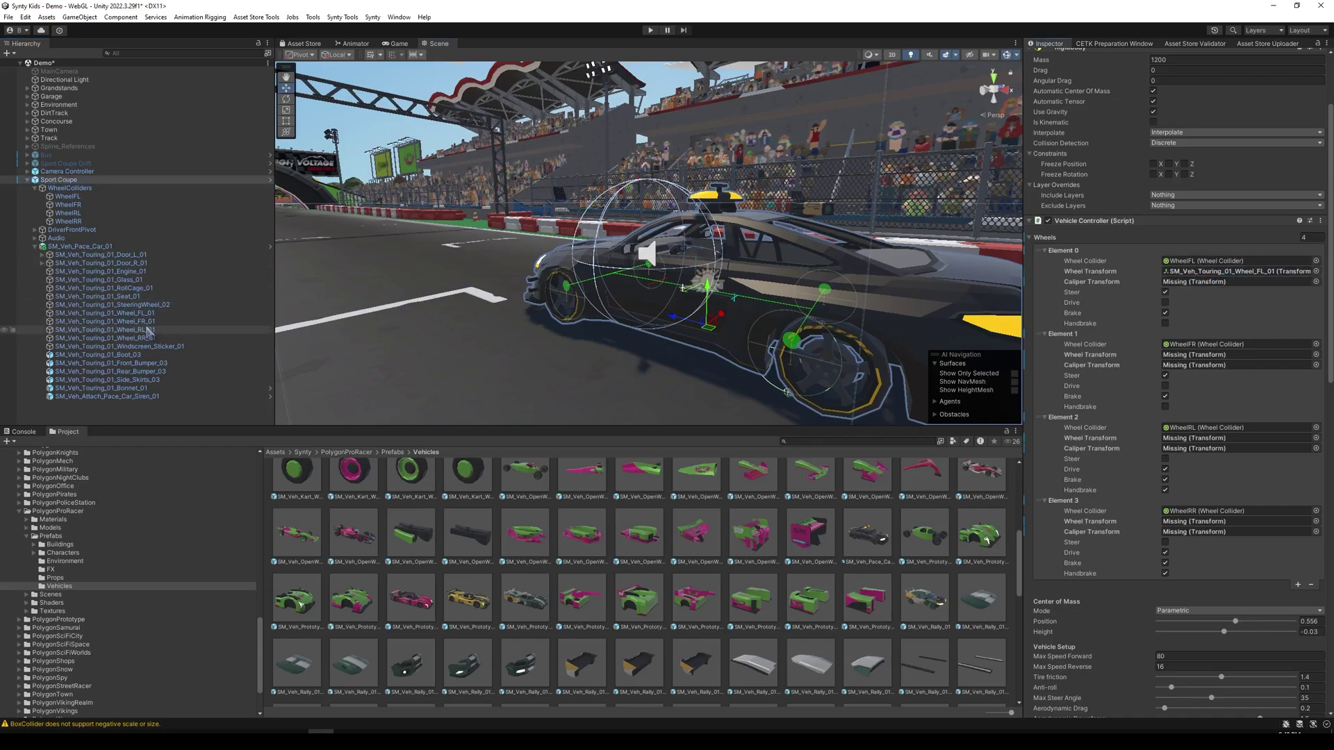
pyautogui.moveTo(147, 331); pyautogui.dragTo(1108, 403)
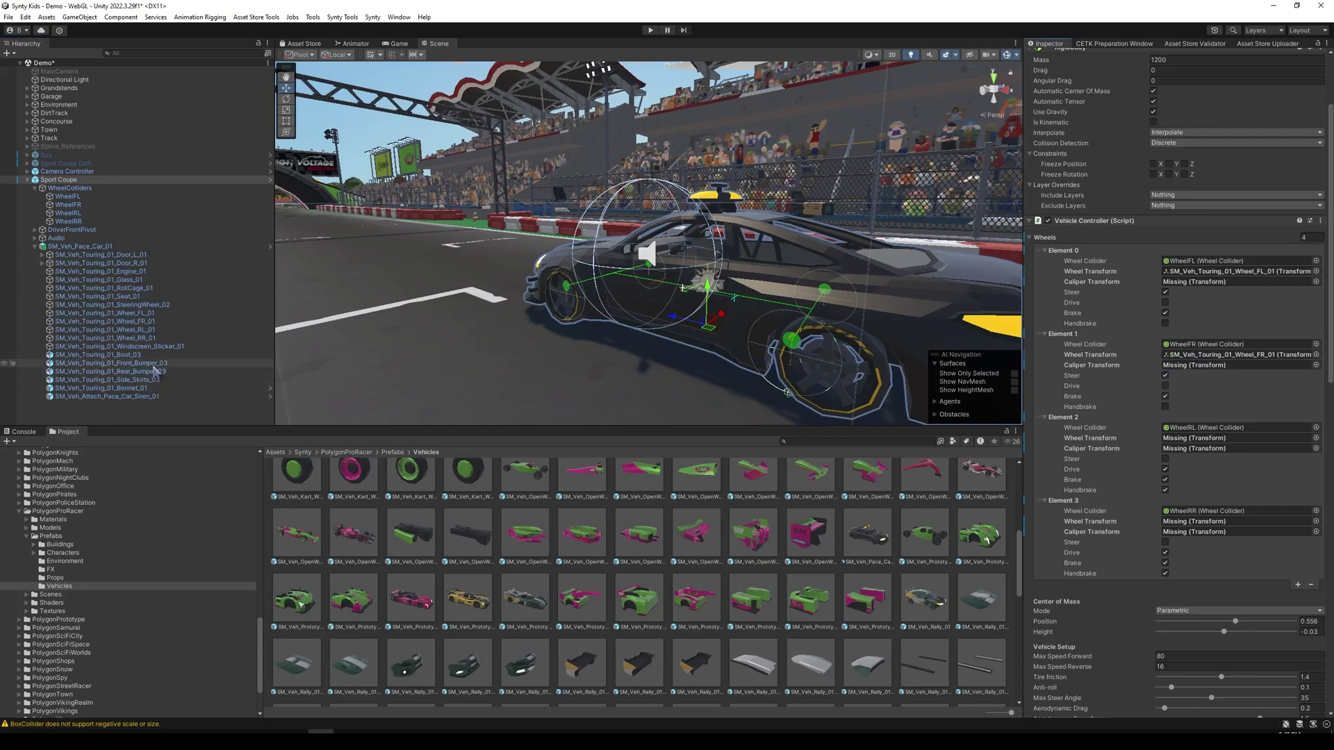
pyautogui.moveTo(142, 338); pyautogui.dragTo(1192, 478)
pyautogui.moveTo(1210, 525); pyautogui.dragTo(1205, 445)
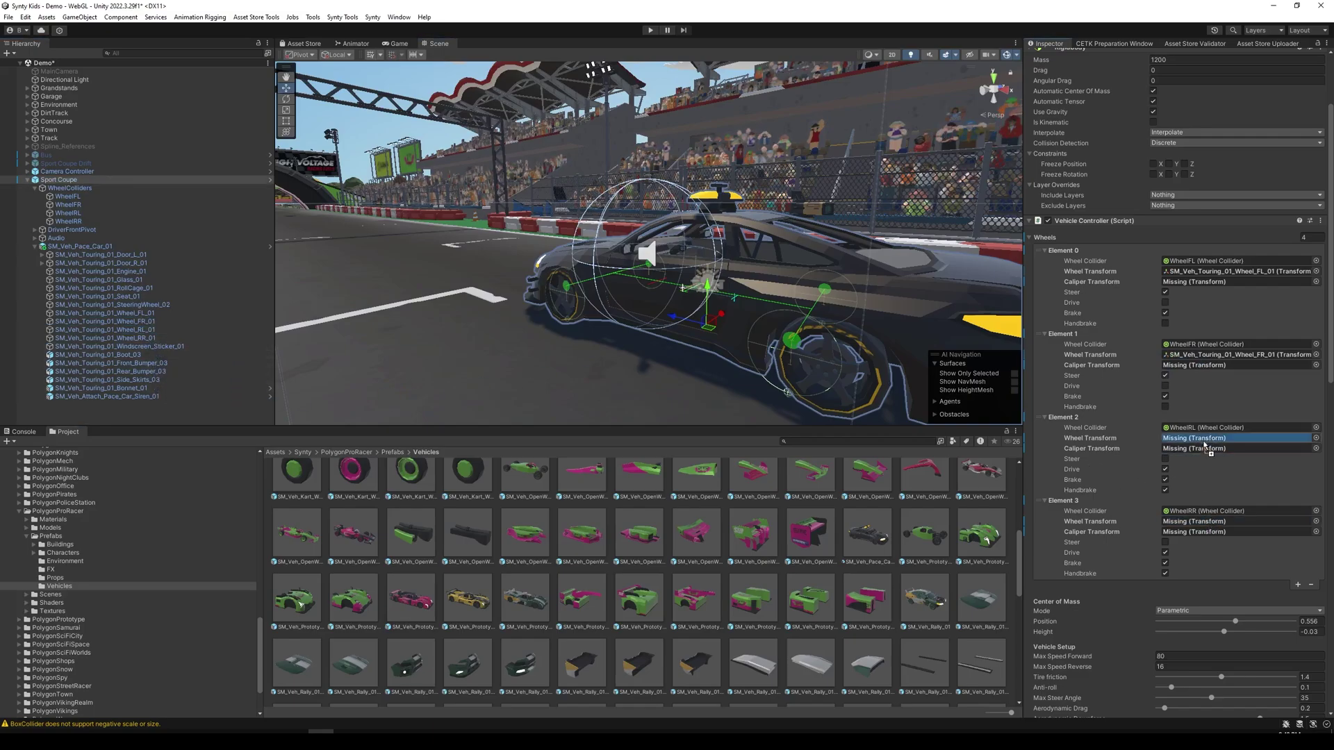
pyautogui.moveTo(126, 339); pyautogui.dragTo(1220, 530)
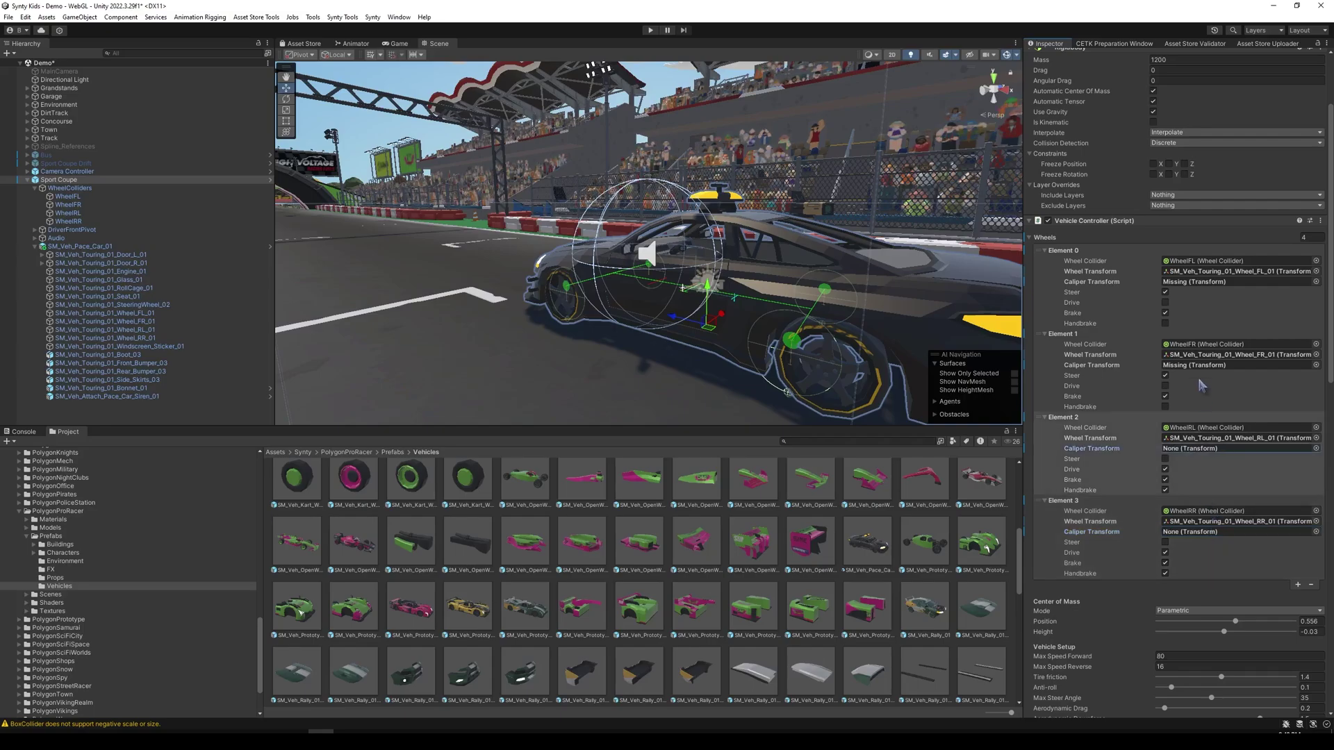
# Run 'Adjust WheelColliders to their meshes' on the Vehicle Controller and check the wheels in the Scene
pyautogui.scroll(-2, 1126, 208)
pyautogui.rightClick(1125, 175)
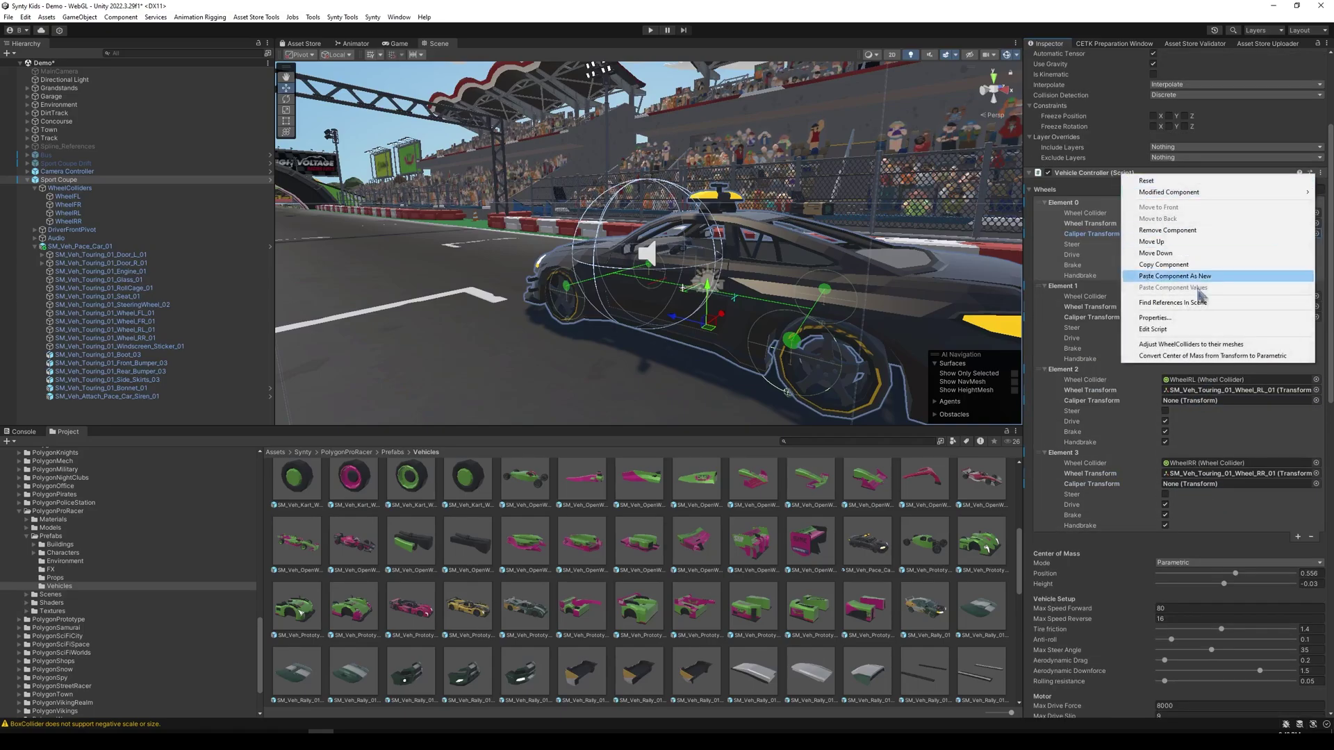
pyautogui.click(1210, 348)
pyautogui.moveTo(848, 219)
pyautogui.mouseDown(button='right')
pyautogui.moveTo(802, 218)
pyautogui.moveTo(823, 218)
pyautogui.mouseUp(button='right')
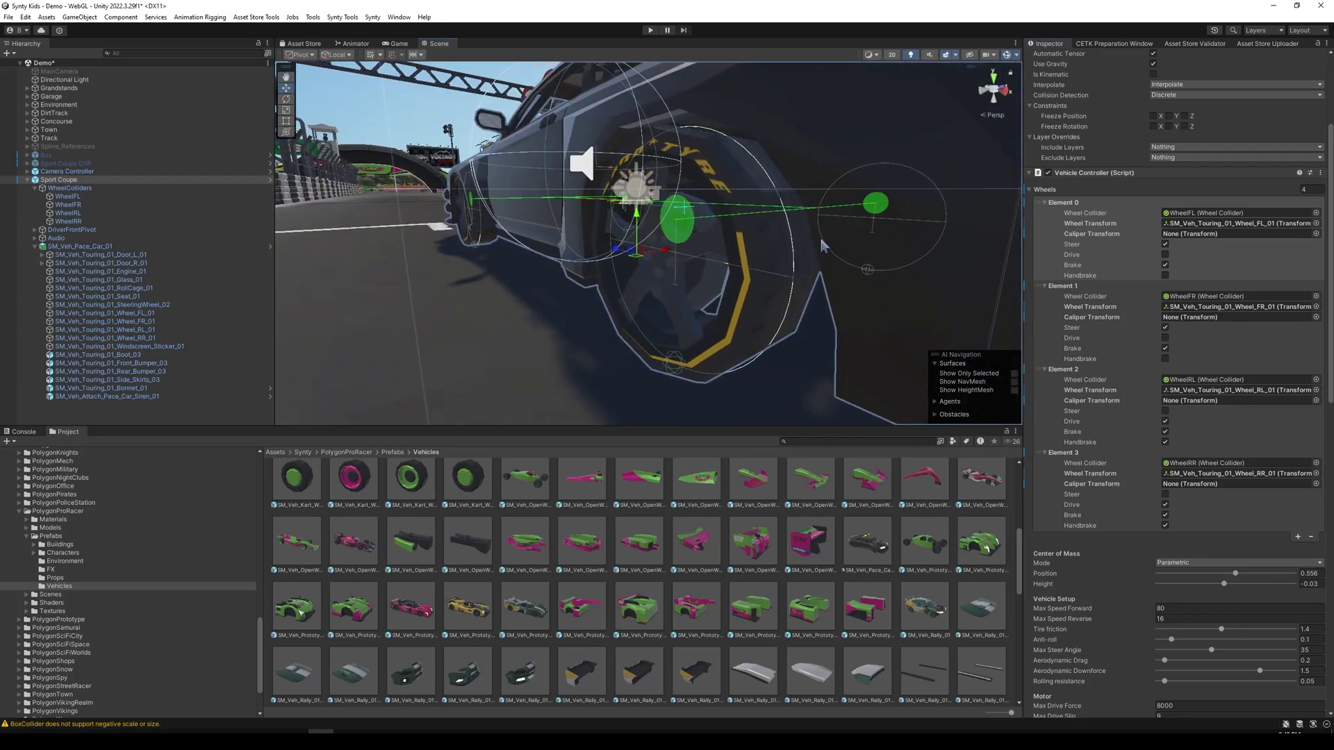
pyautogui.moveTo(681, 420); pyautogui.dragTo(313, 266, button='right')
pyautogui.scroll(-15, 1126, 493)
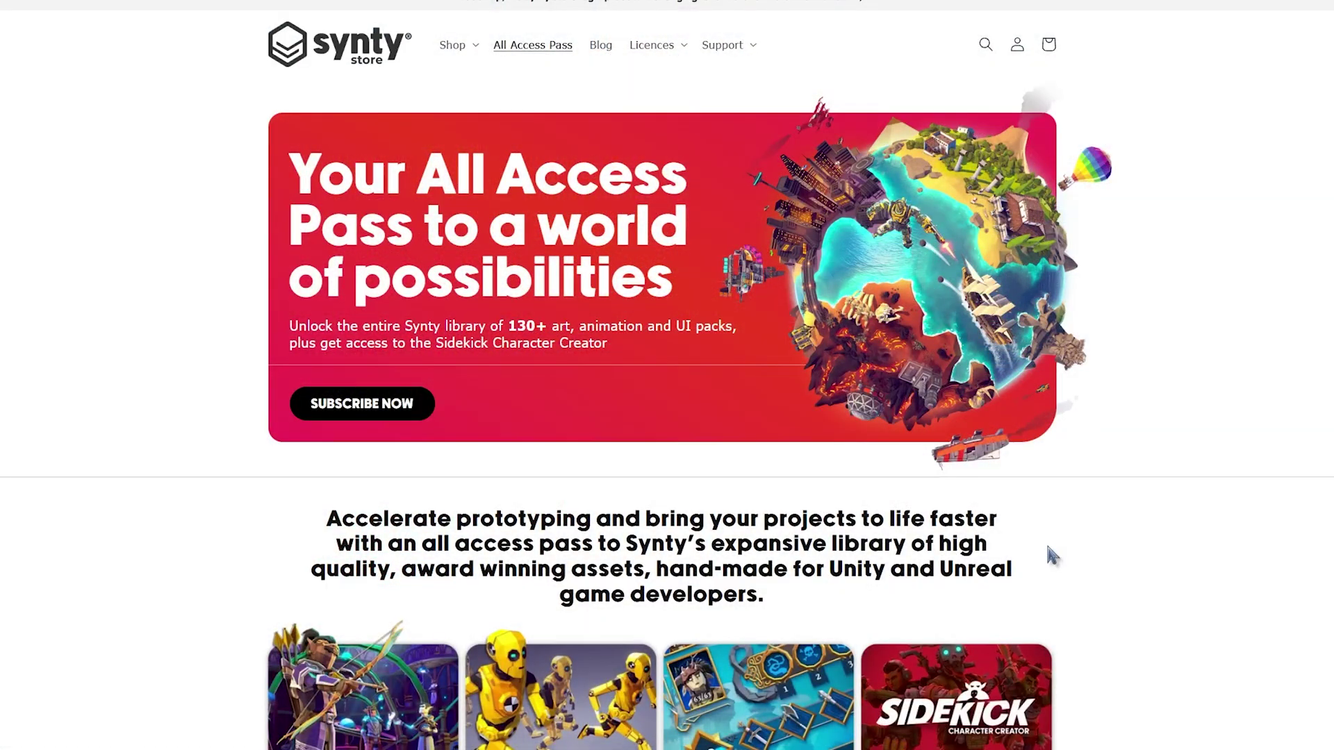
pyautogui.scroll(-15, 1049, 542)
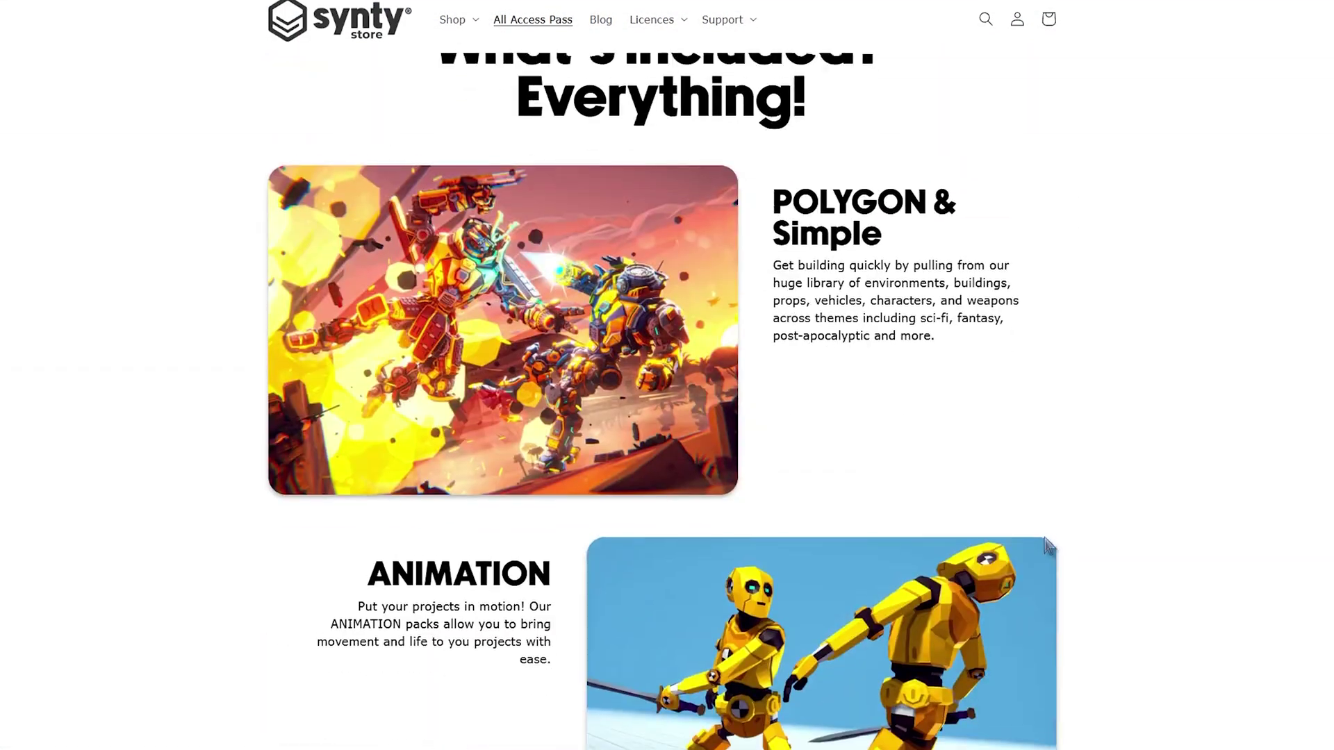
pyautogui.scroll(-5, 1046, 539)
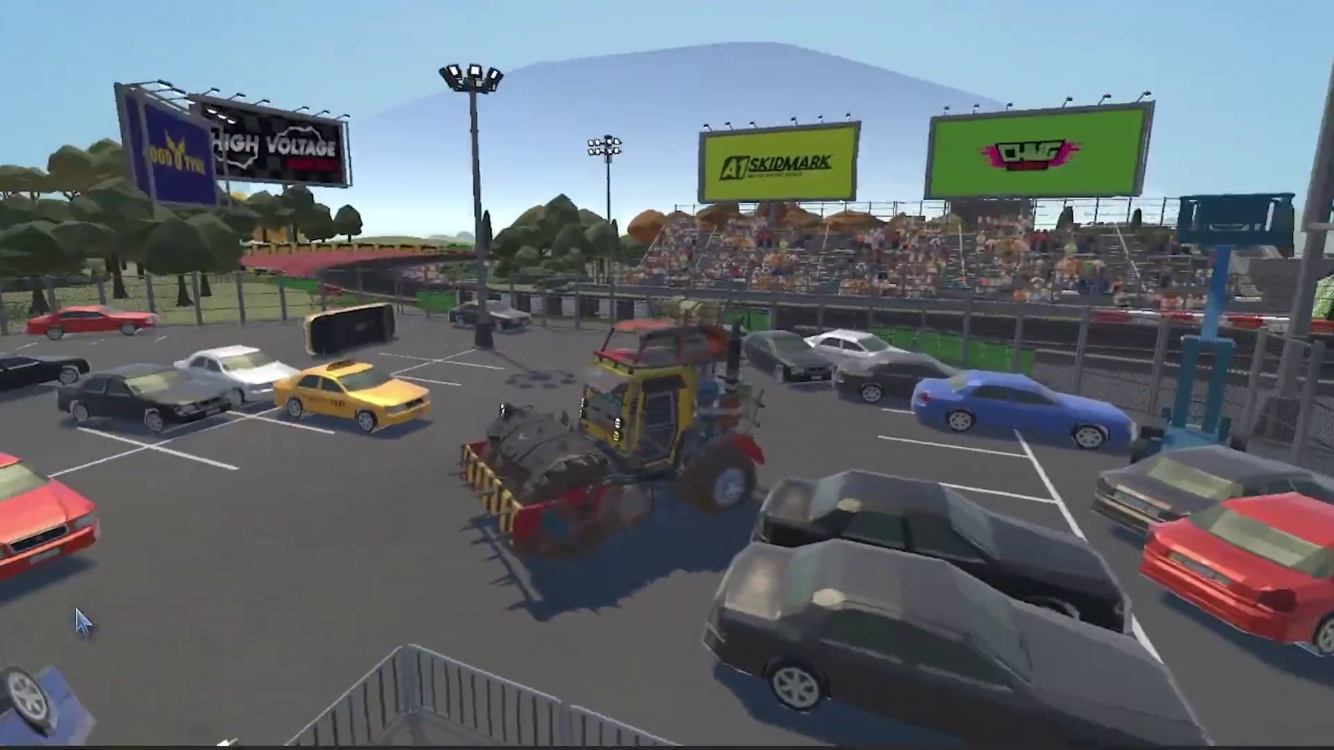
# Steer the armoured truck left and accelerate it through the parked cars
pyautogui.press('a')
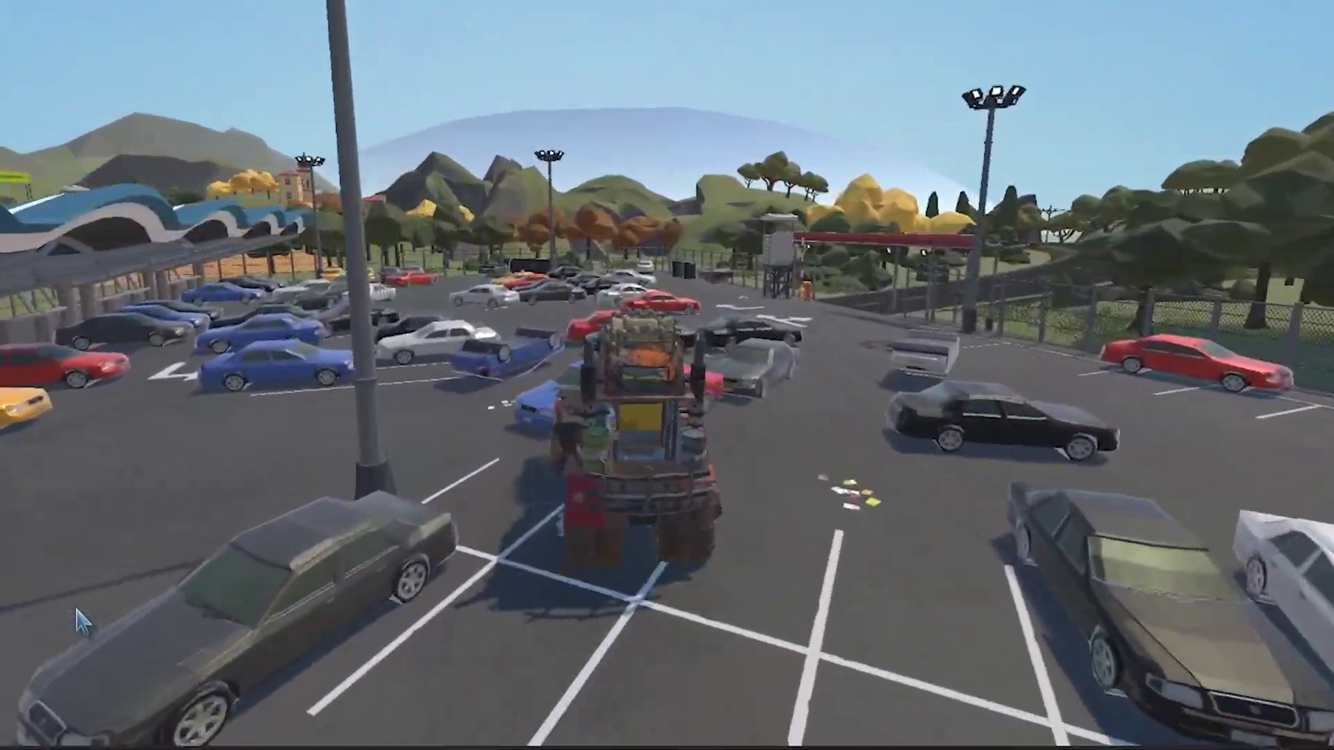
pyautogui.press('w')
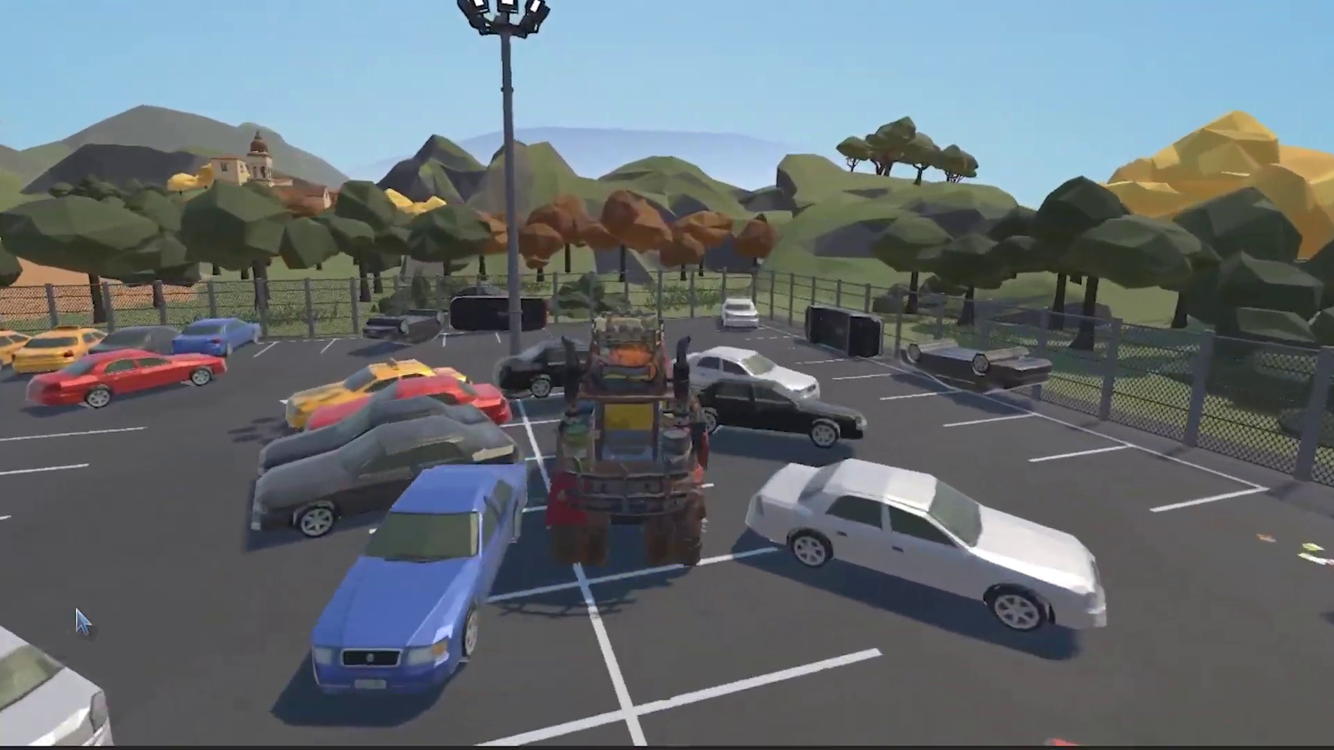